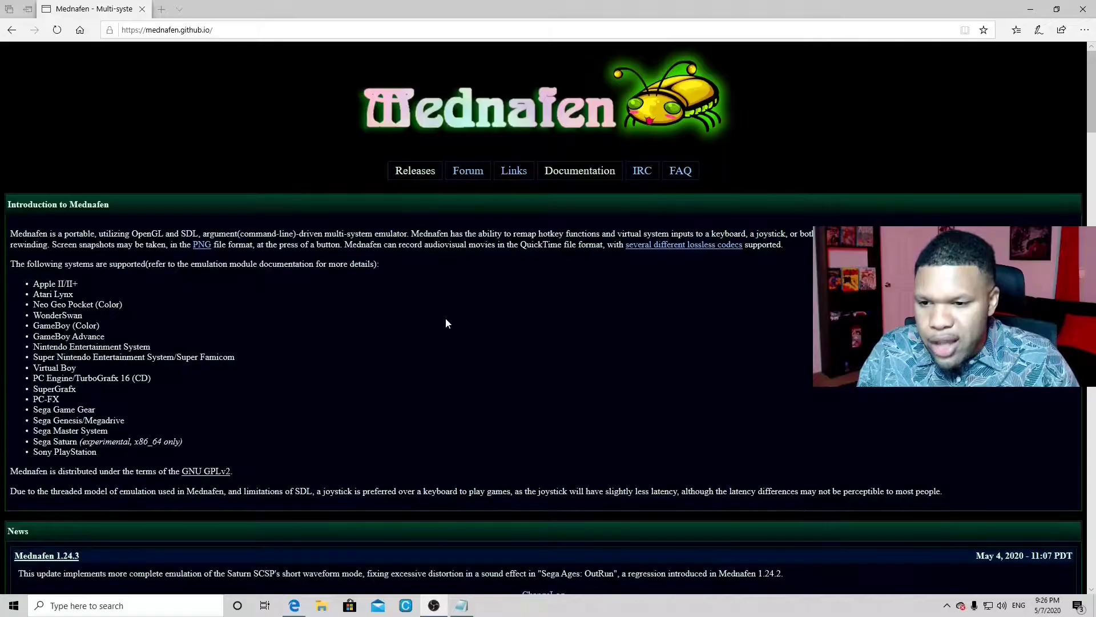
Step: Download mednafen-1.24.3-win64.zip from the Mednafen 1.24.3 news entry, save it and show it in its download folder
scroll(444, 318, down, 5)
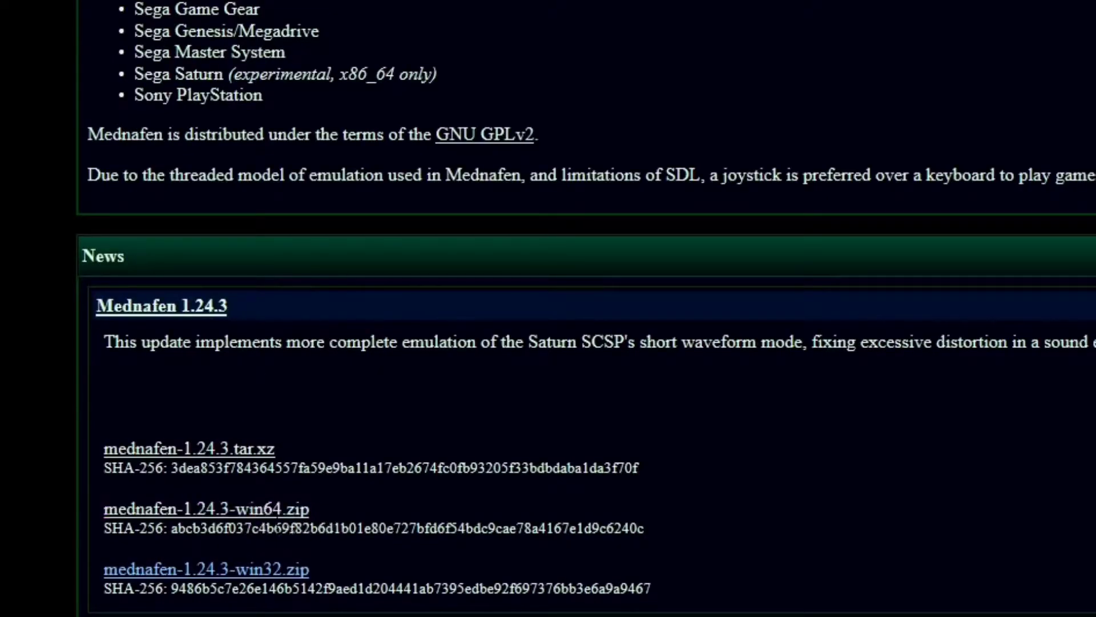
click(308, 521)
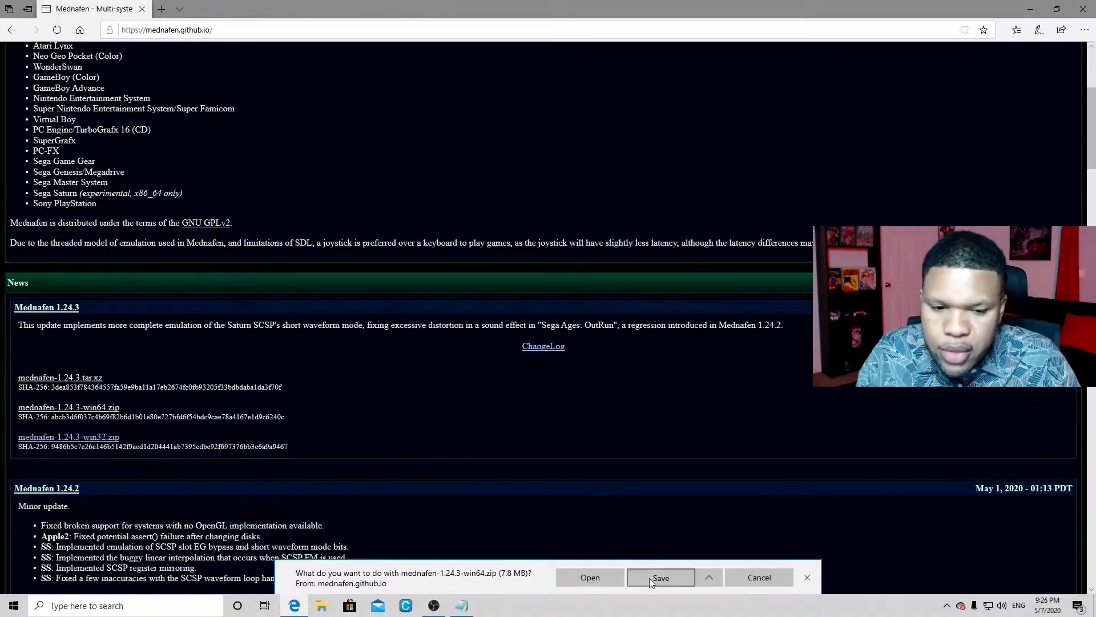
click(650, 579)
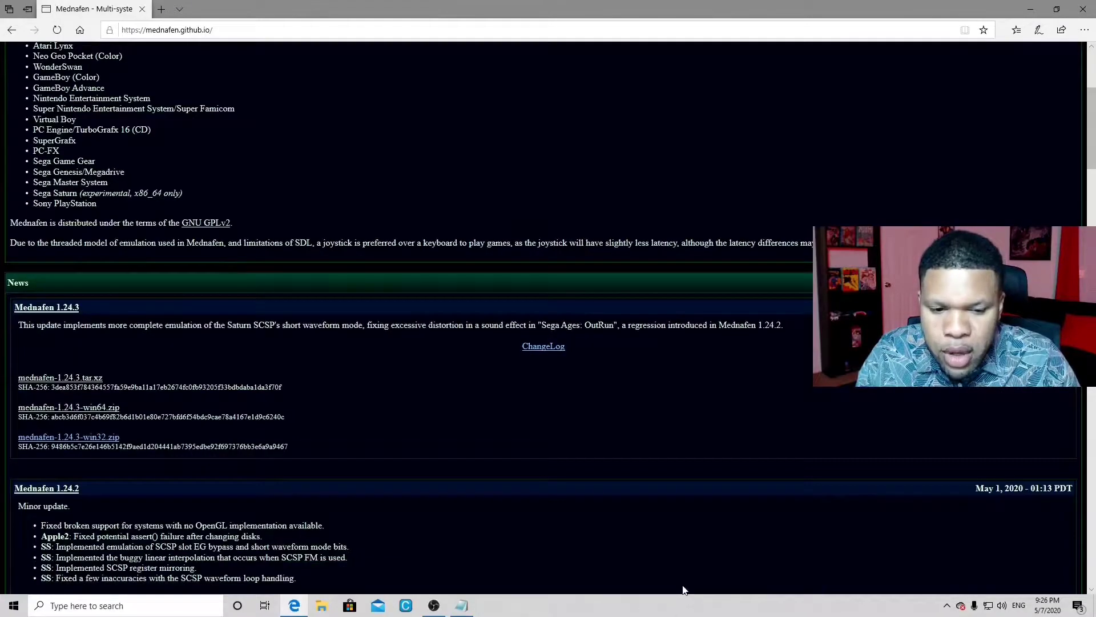
click(683, 582)
Step: Move the downloaded Mednafen archive to the desktop and clear the browser and Downloads windows away
click(1079, 40)
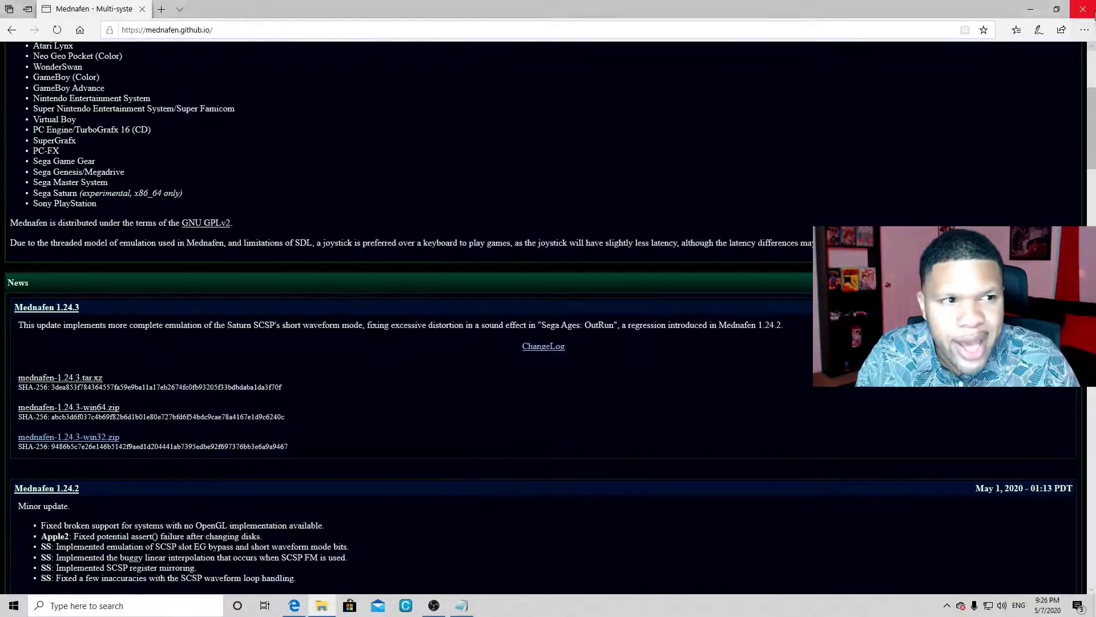
click(1031, 10)
drag(397, 164, 45, 66)
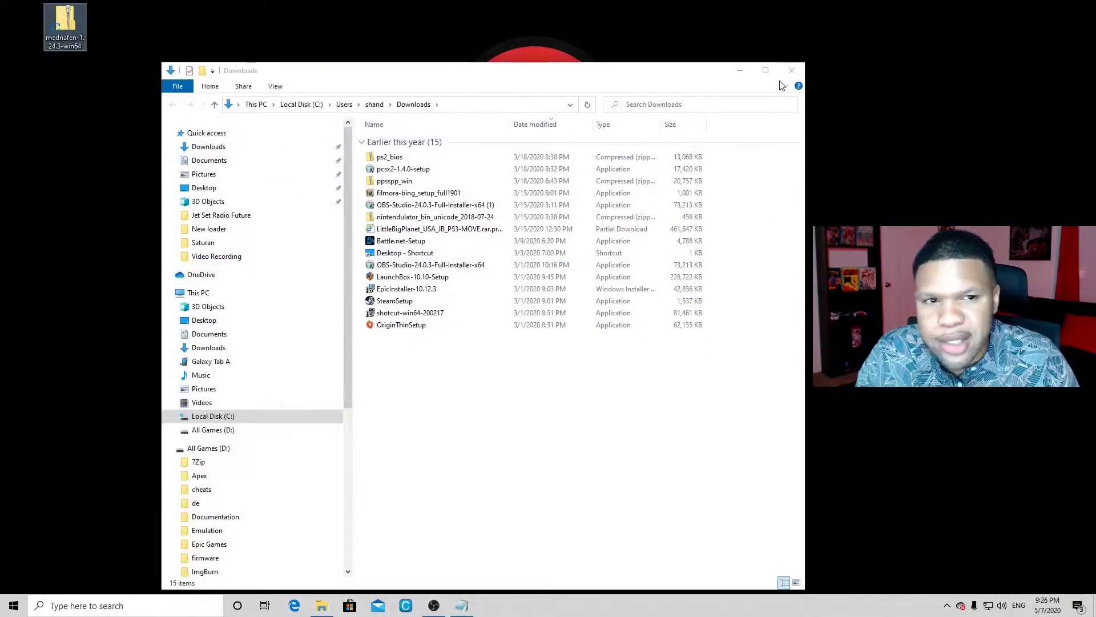
click(792, 69)
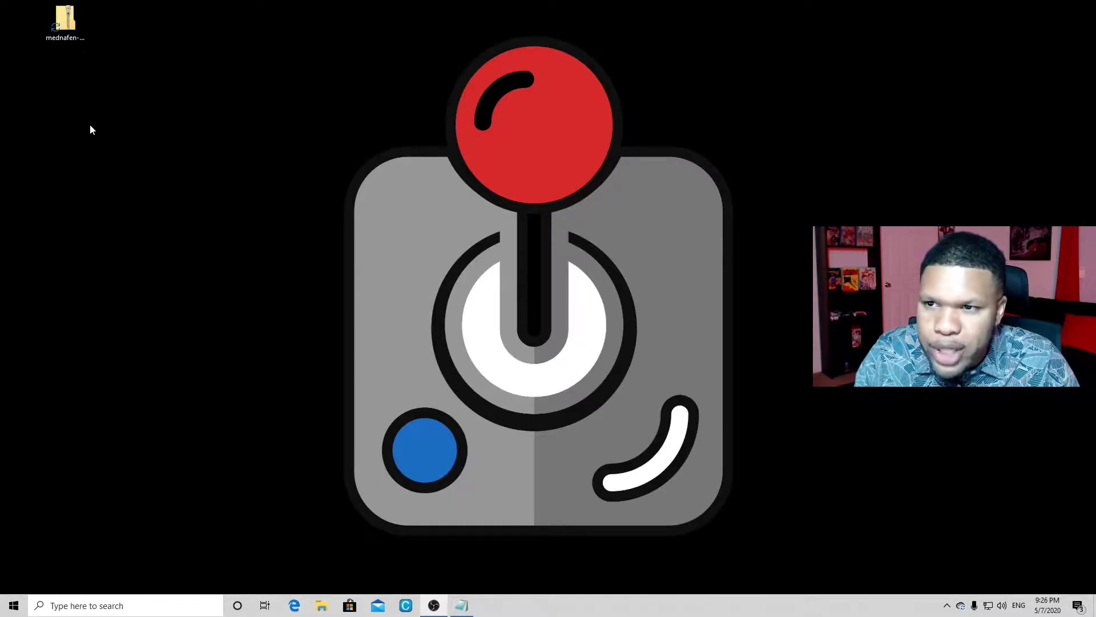
Step: Create a new folder on the desktop named "sega"
right_click(74, 280)
mouse_move(140, 476)
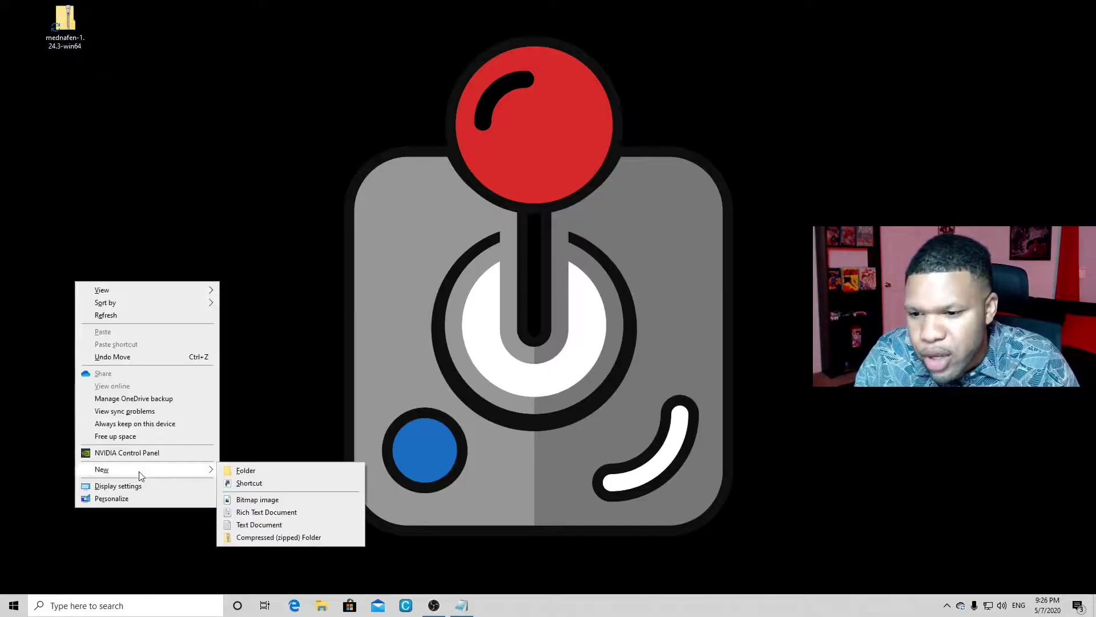
click(244, 470)
text(M)
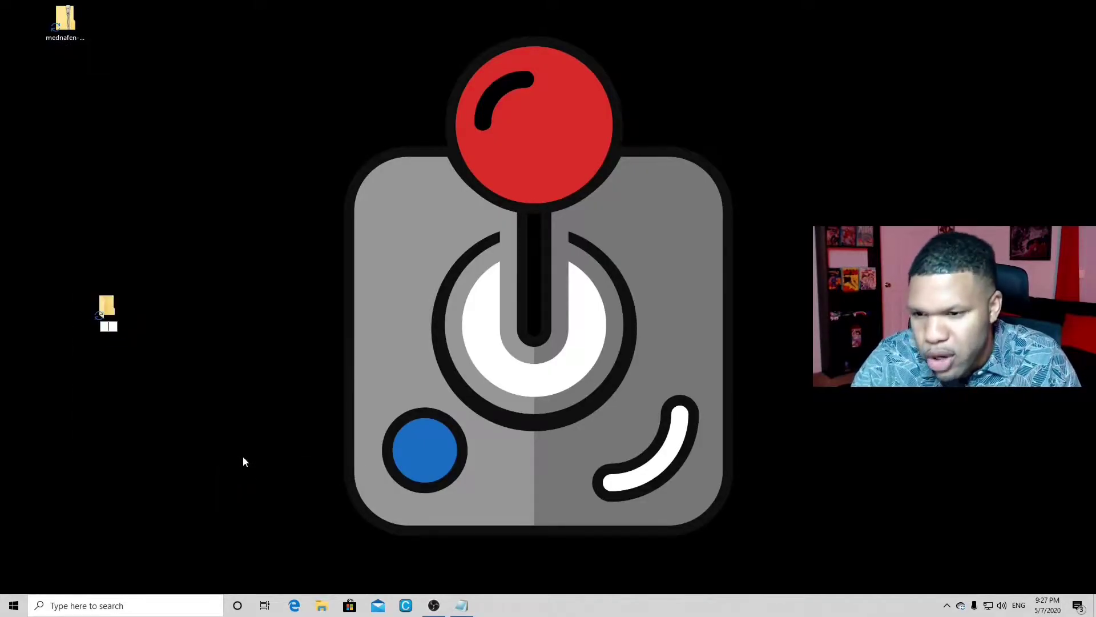
text(ega)
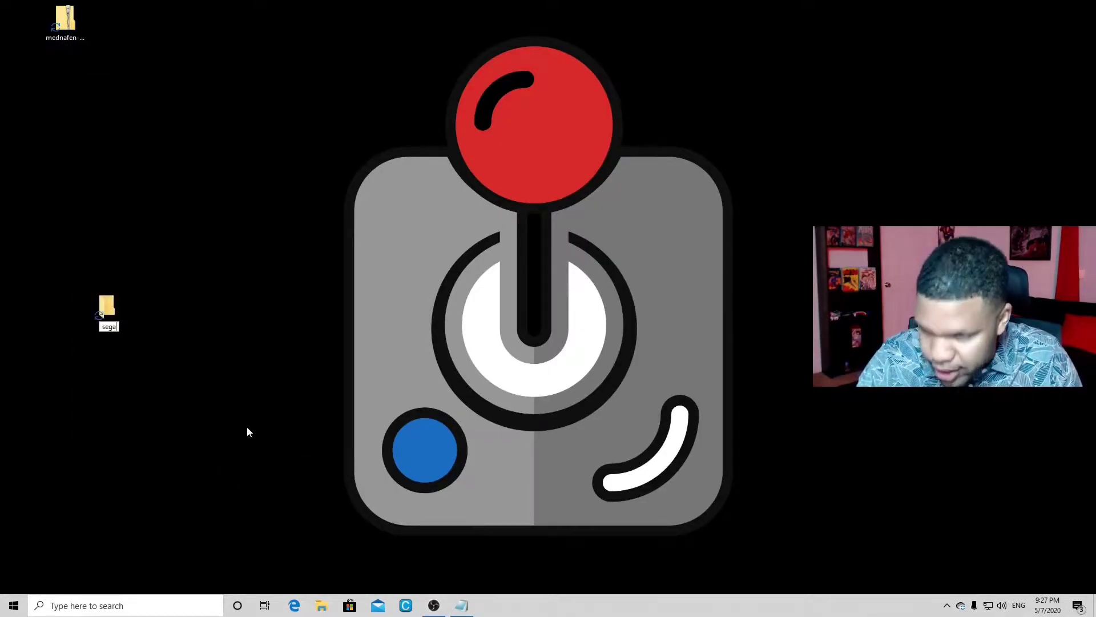
key(Return)
Step: Move the Mednafen archive from the desktop into the sega folder and open that folder
drag(64, 20, 67, 43)
click(20, 93)
double_click(78, 27)
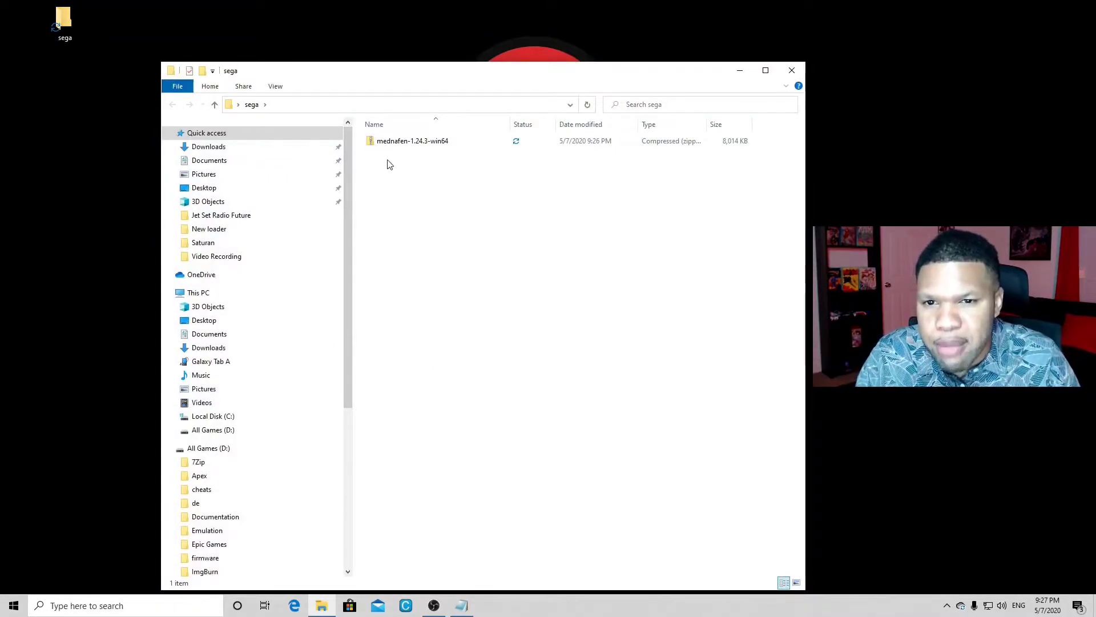
Step: Extract mednafen-1.24.3-win64 directly into the sega folder with 7-Zip
right_click(392, 143)
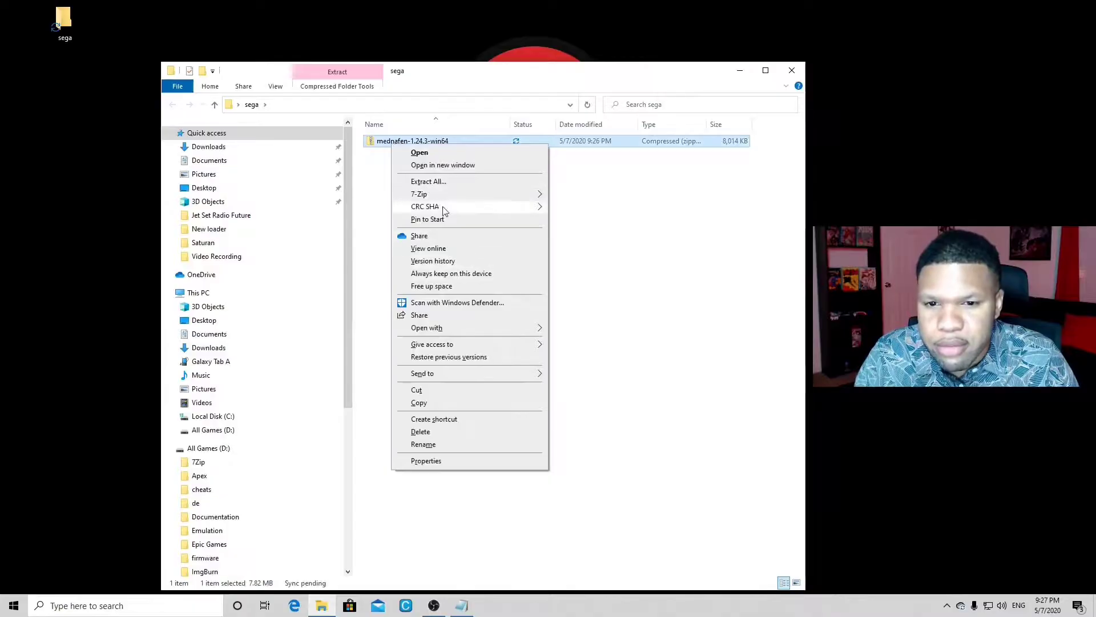
mouse_move(521, 195)
click(570, 235)
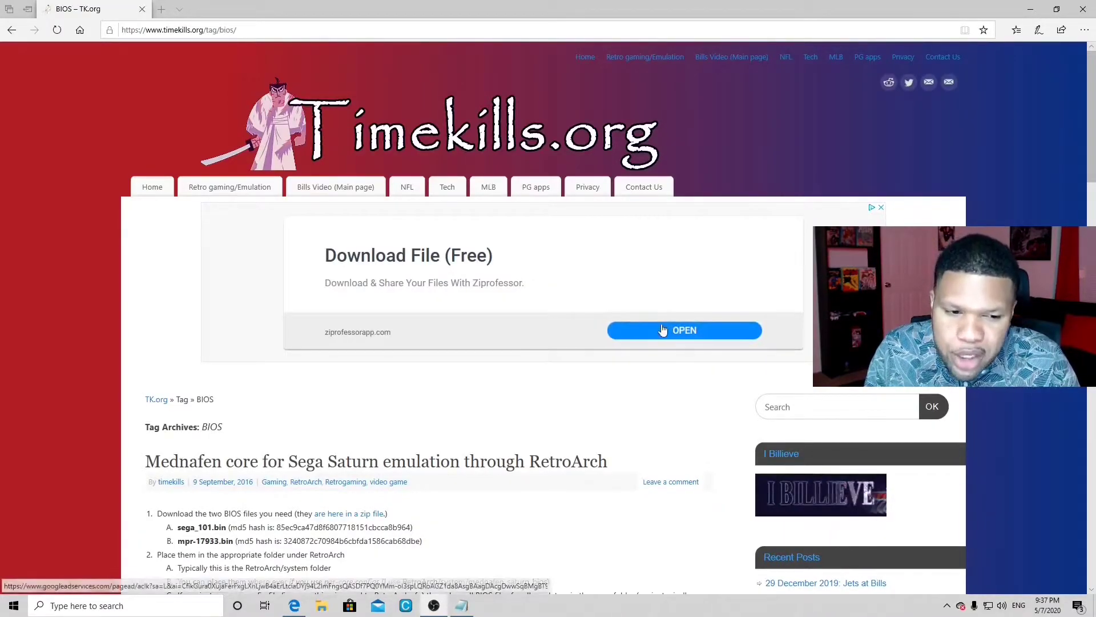
Step: Follow the zip file link for the two Saturn BIOS files in the Timekills.org Mednafen article
scroll(670, 333, down, 3)
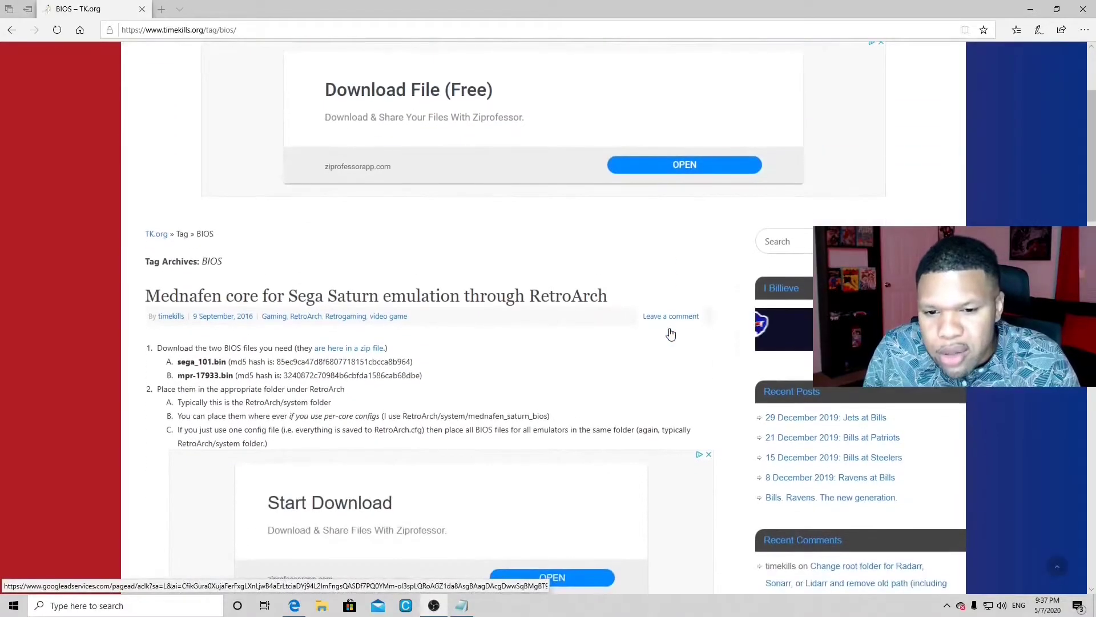
right_click(657, 350)
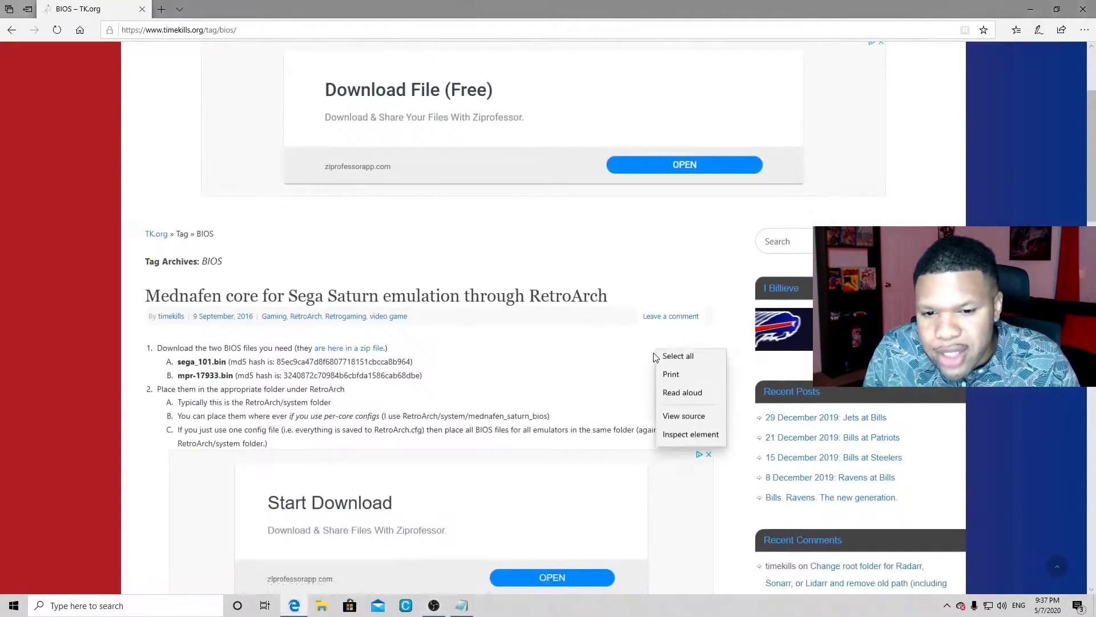
click(42, 163)
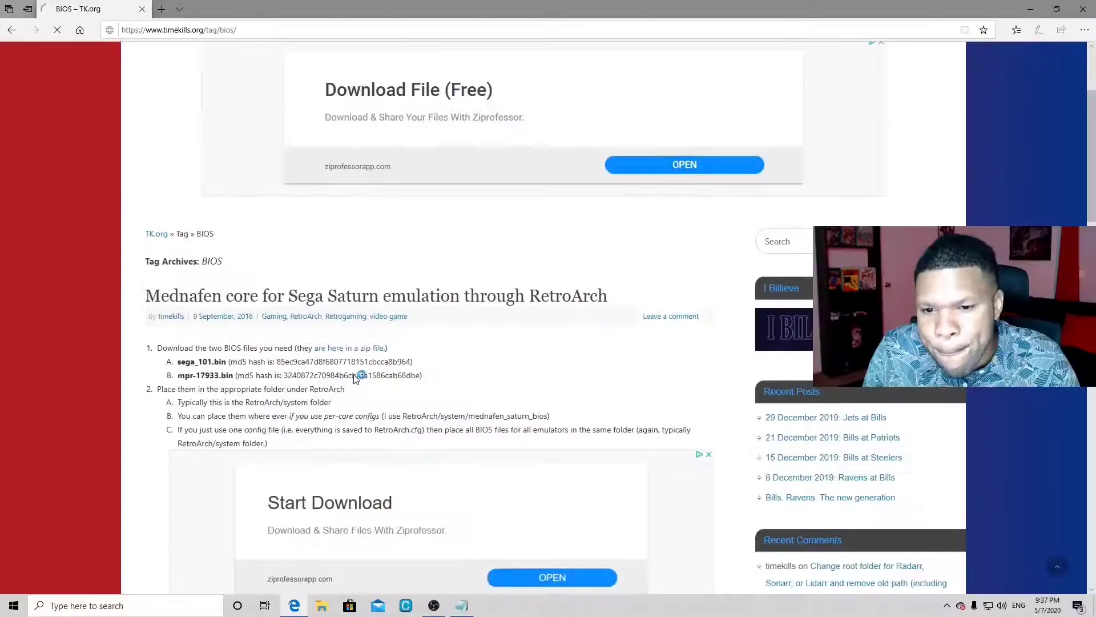
click(525, 382)
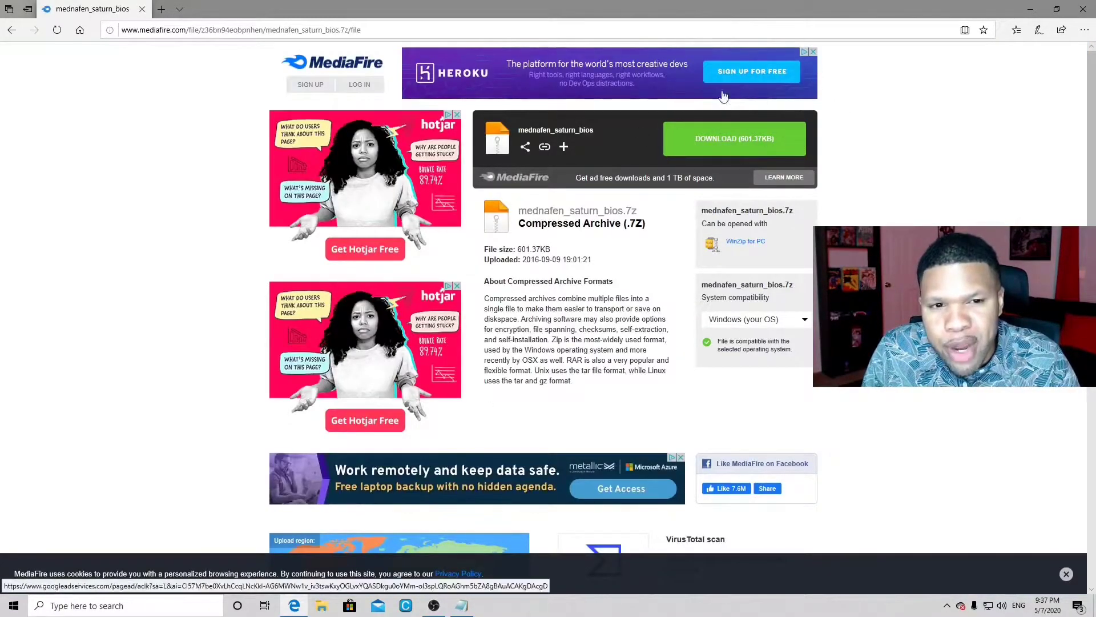
Step: Download and save mednafen_saturn_bios.7z from MediaFire and show it in its download folder
click(735, 148)
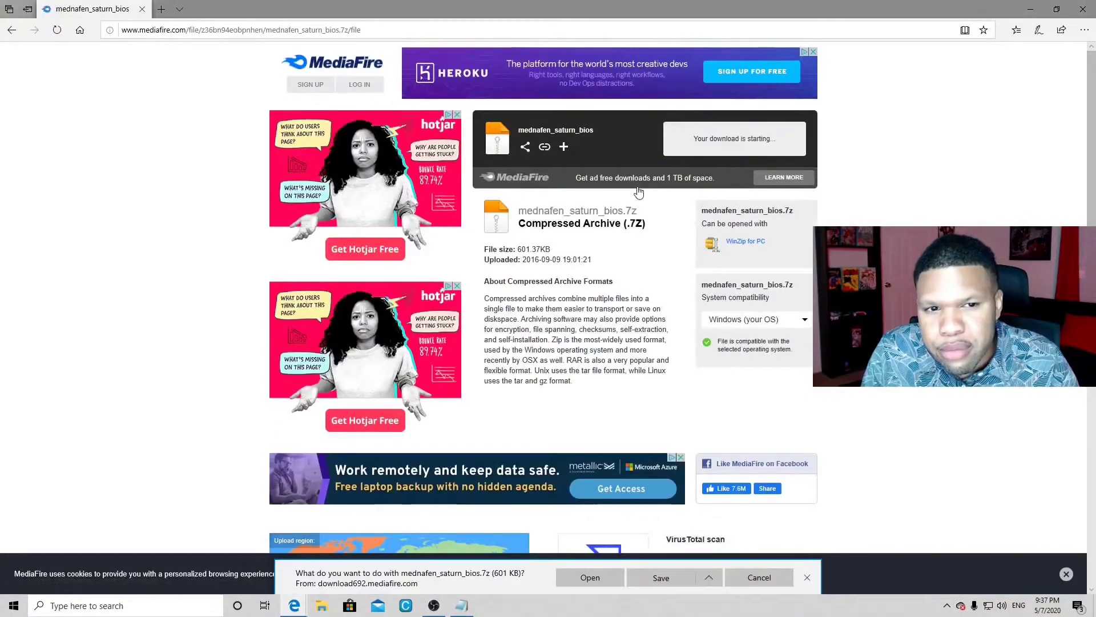
click(650, 579)
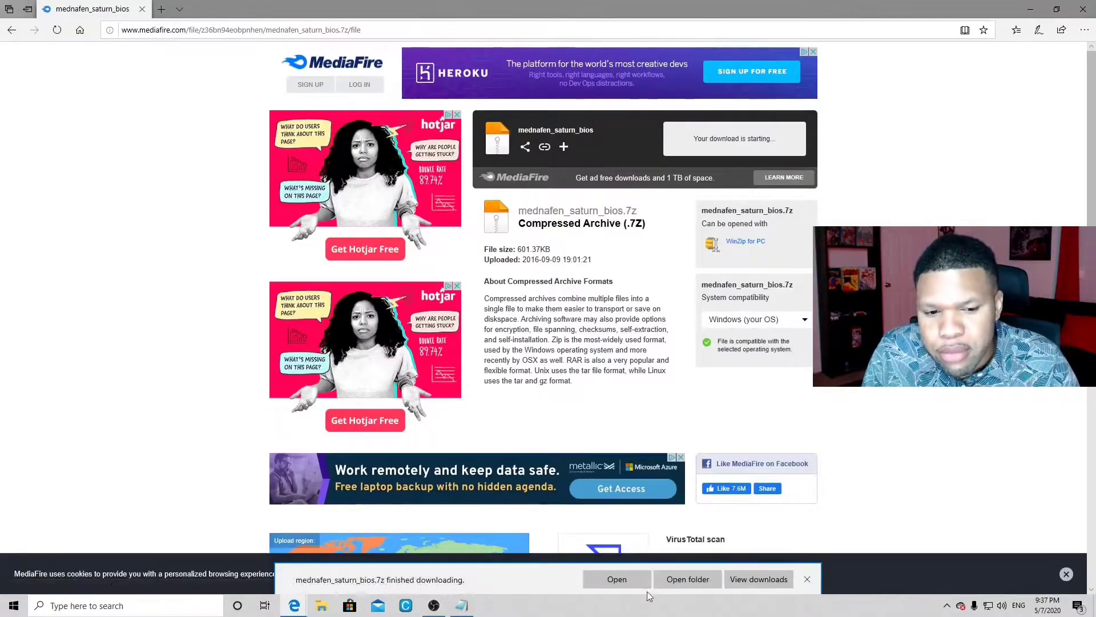
click(684, 579)
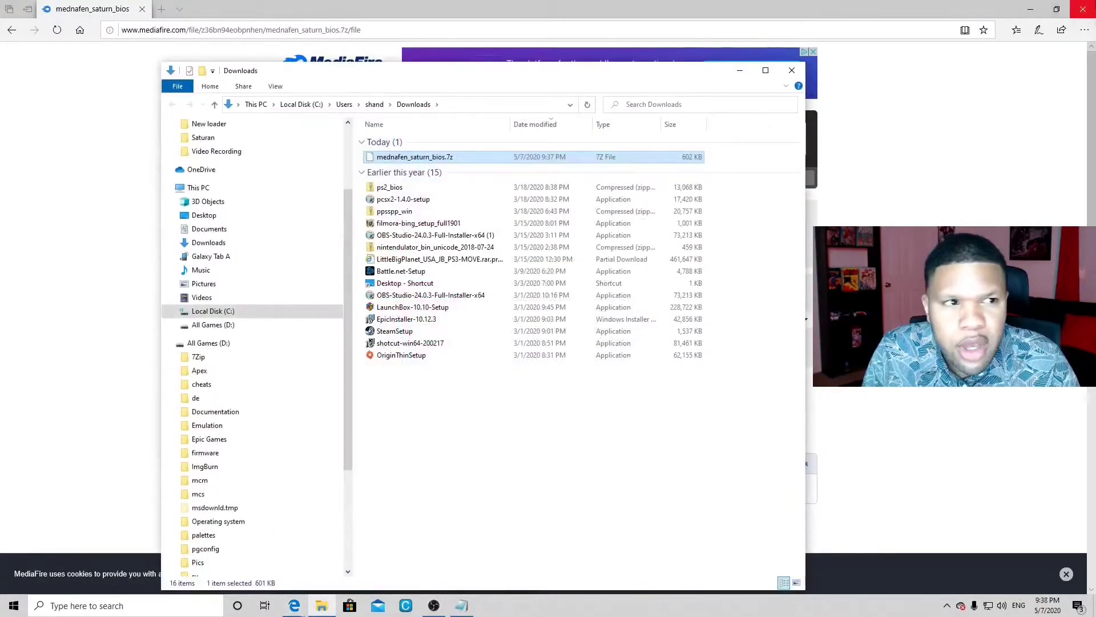
Step: Move mednafen_saturn_bios.7z to the desktop and close the browser, Downloads and Driver Fixer windows
click(1083, 9)
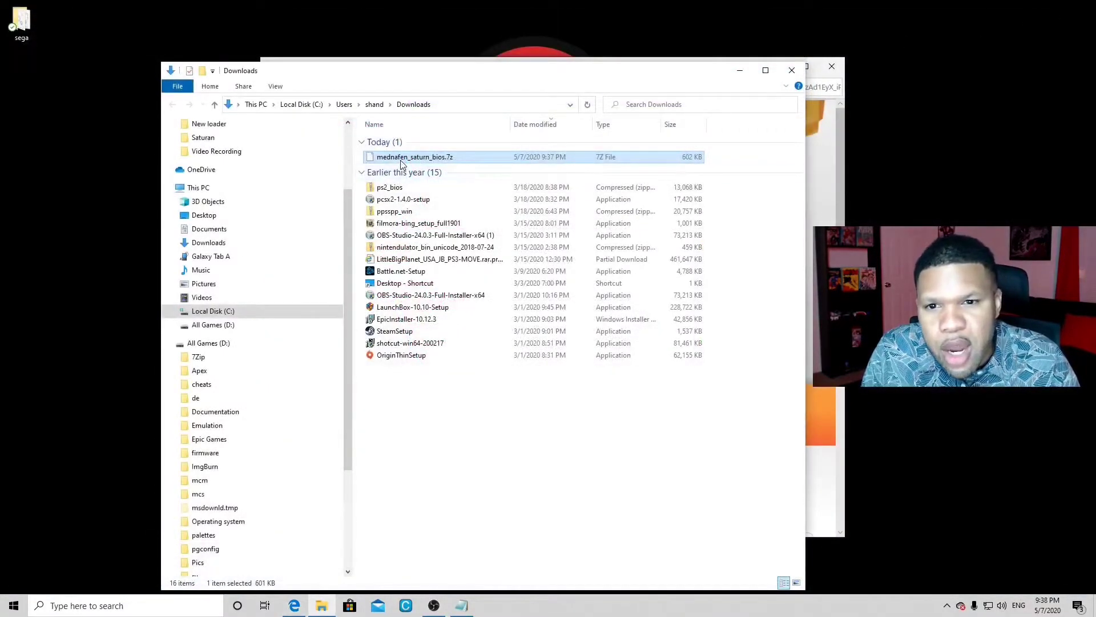
drag(403, 163, 100, 47)
click(791, 69)
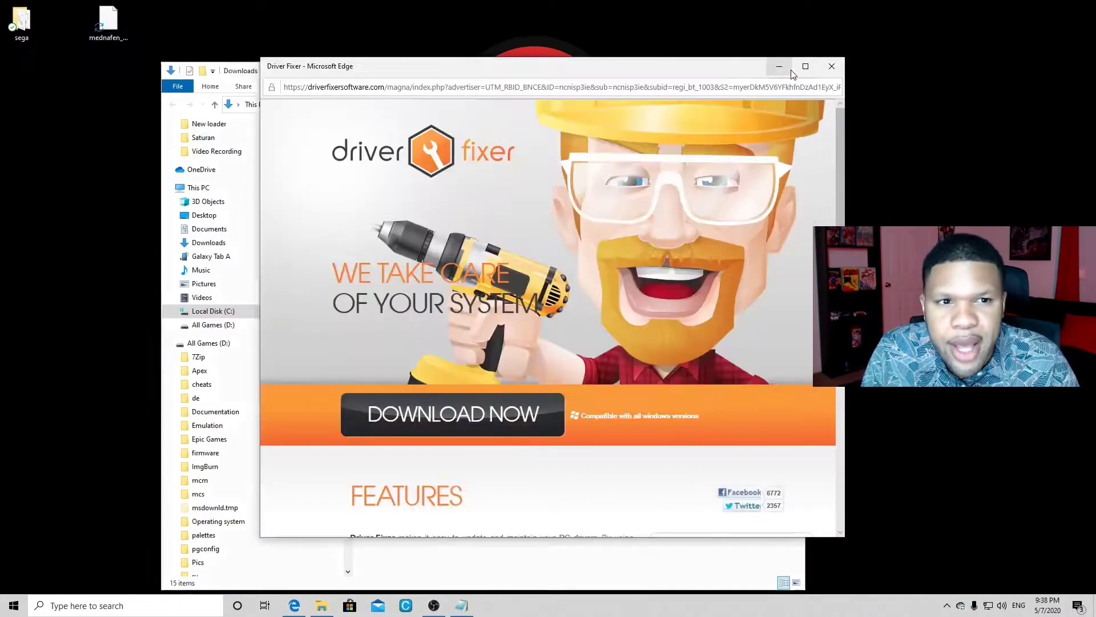
click(831, 68)
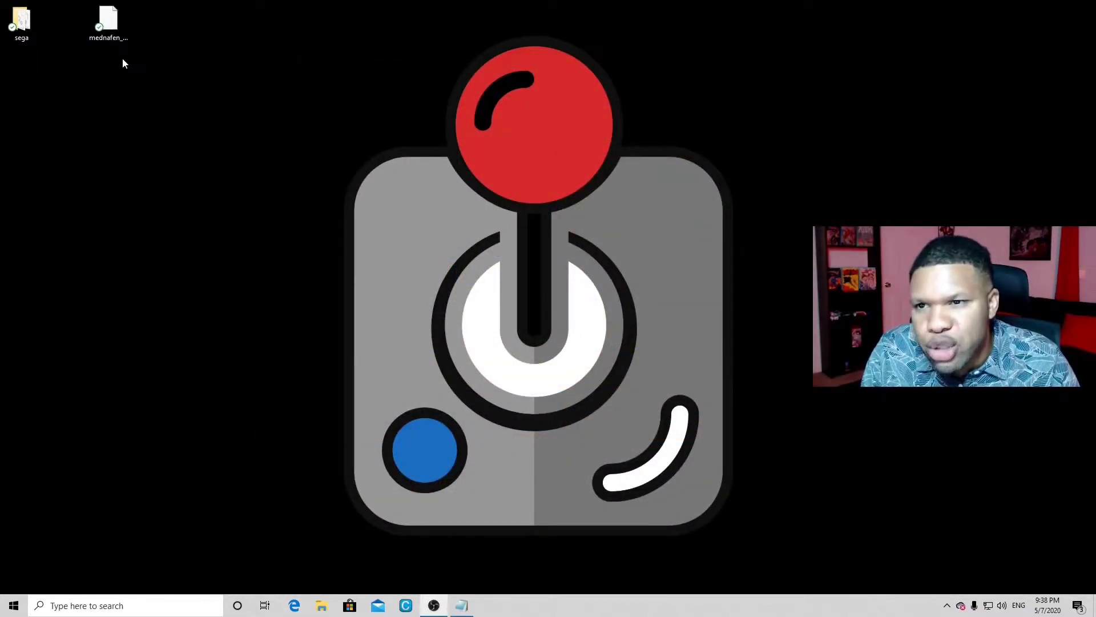
Step: Extract mednafen_saturn_bios.7z onto the desktop with 7-Zip, then delete the archive
right_click(113, 25)
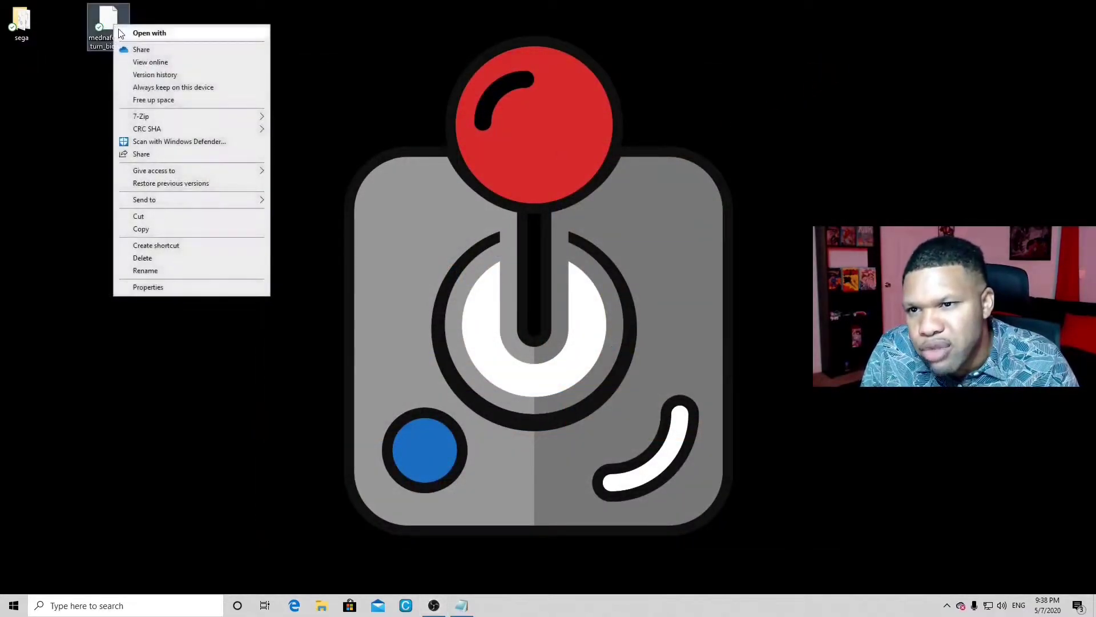
mouse_move(143, 116)
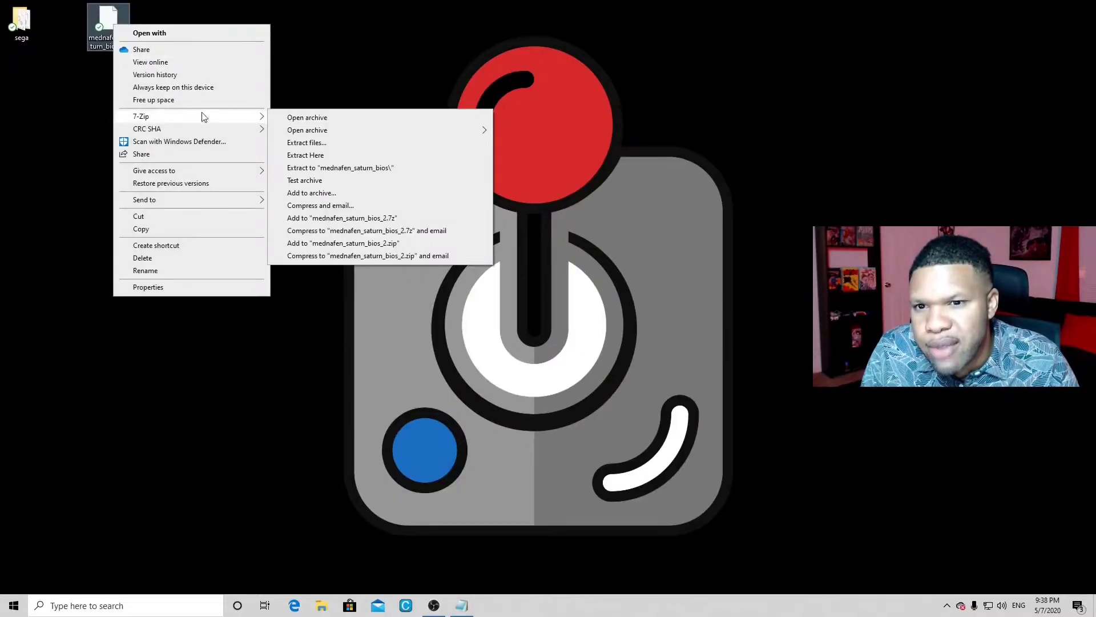
click(307, 156)
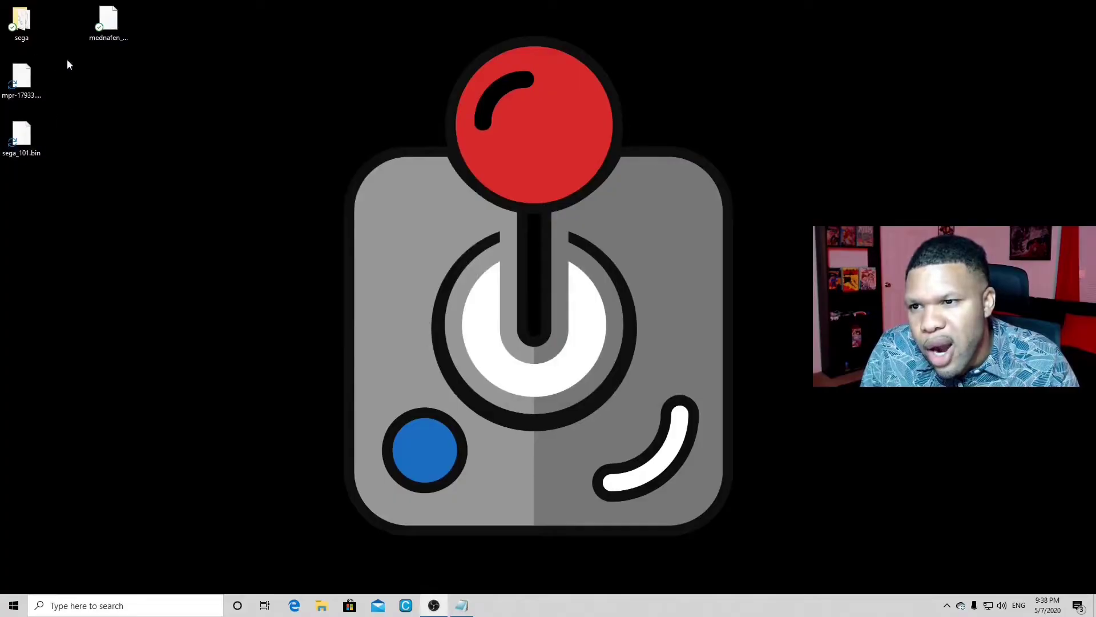
right_click(113, 21)
click(153, 255)
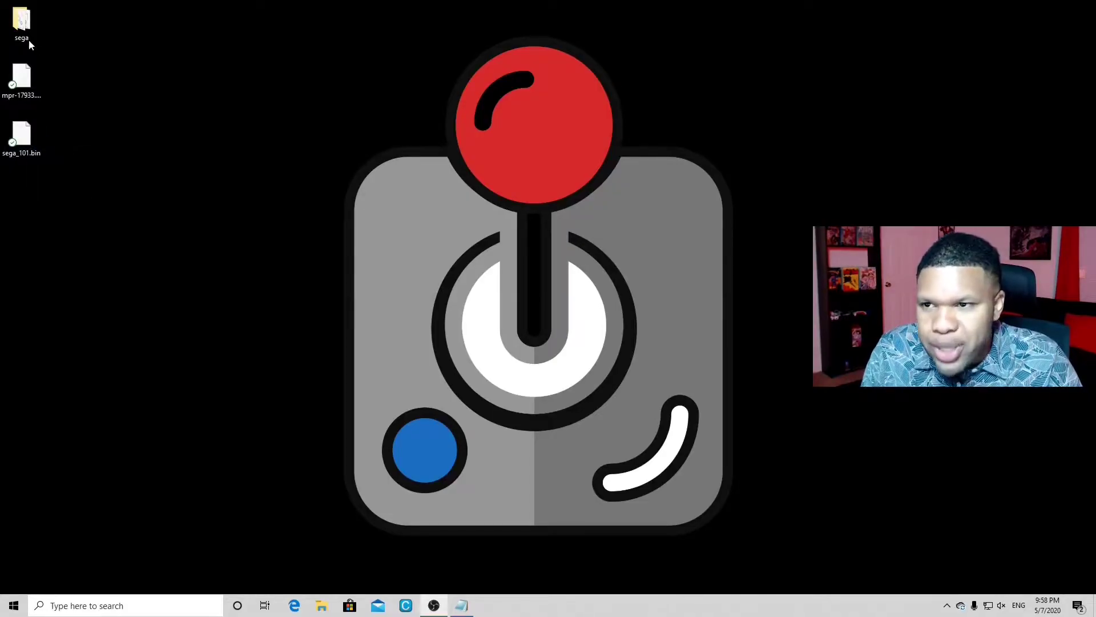
Step: Run the mednafen application from the sega folder once to generate its subfolders, and dismiss the error dialog
double_click(28, 39)
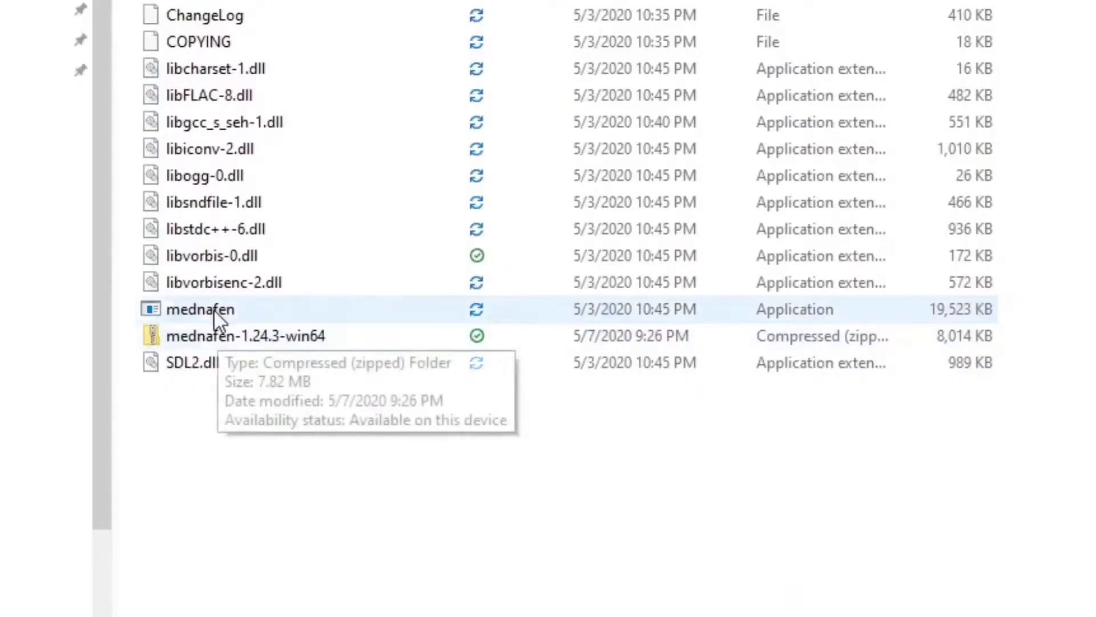
double_click(397, 307)
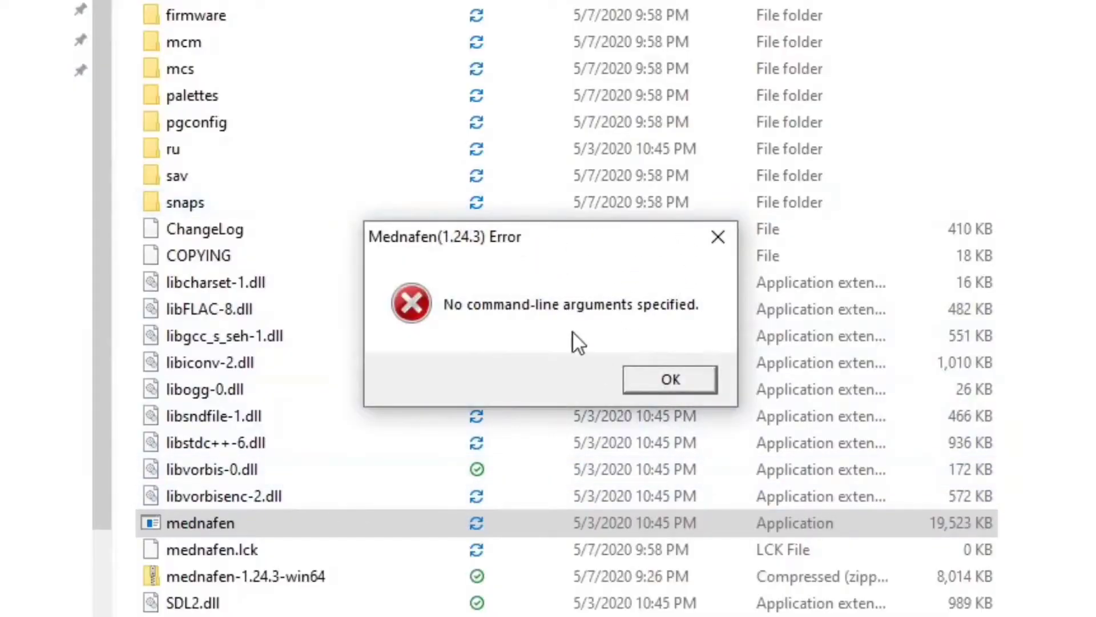
click(671, 379)
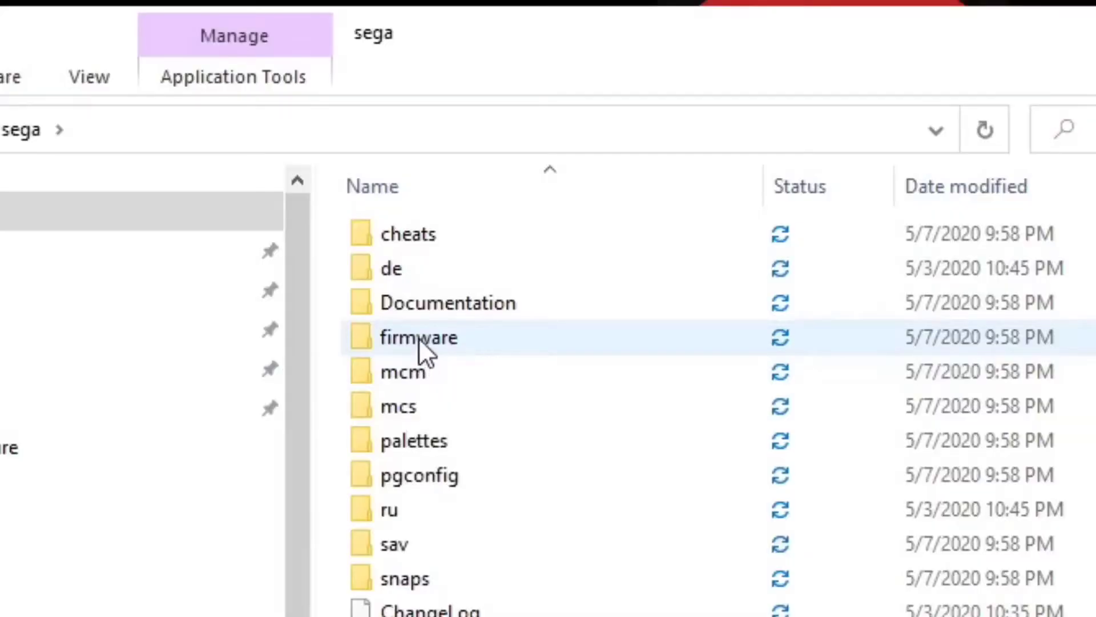
Step: Move mpr-17933.bin and sega_101.bin from the desktop into sega's firmware folder, then return to the sega folder
double_click(419, 337)
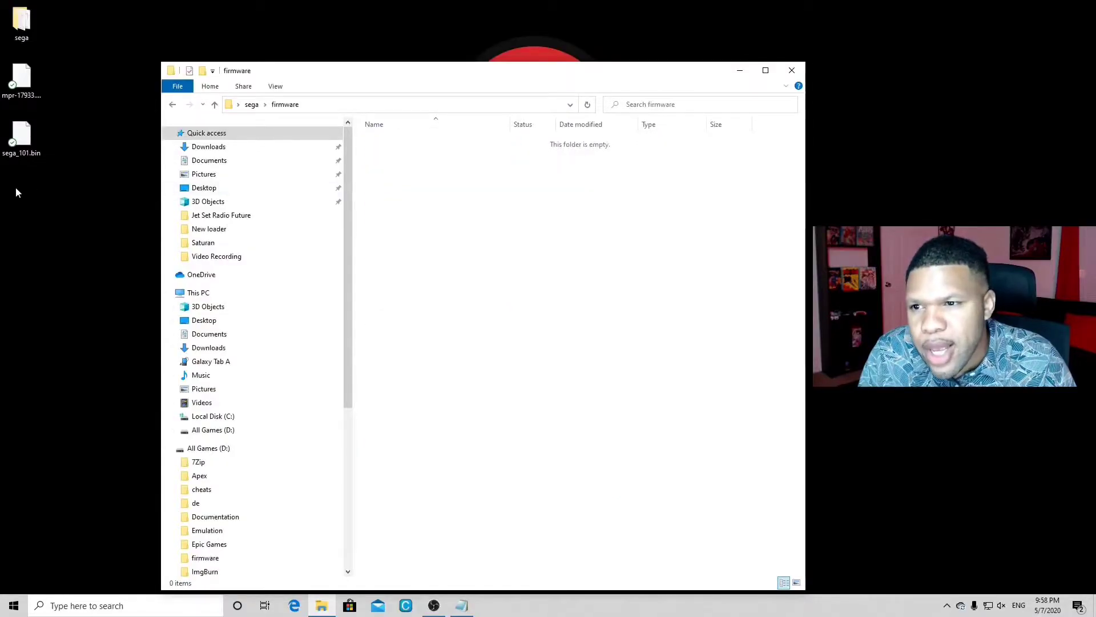
drag(16, 192, 37, 86)
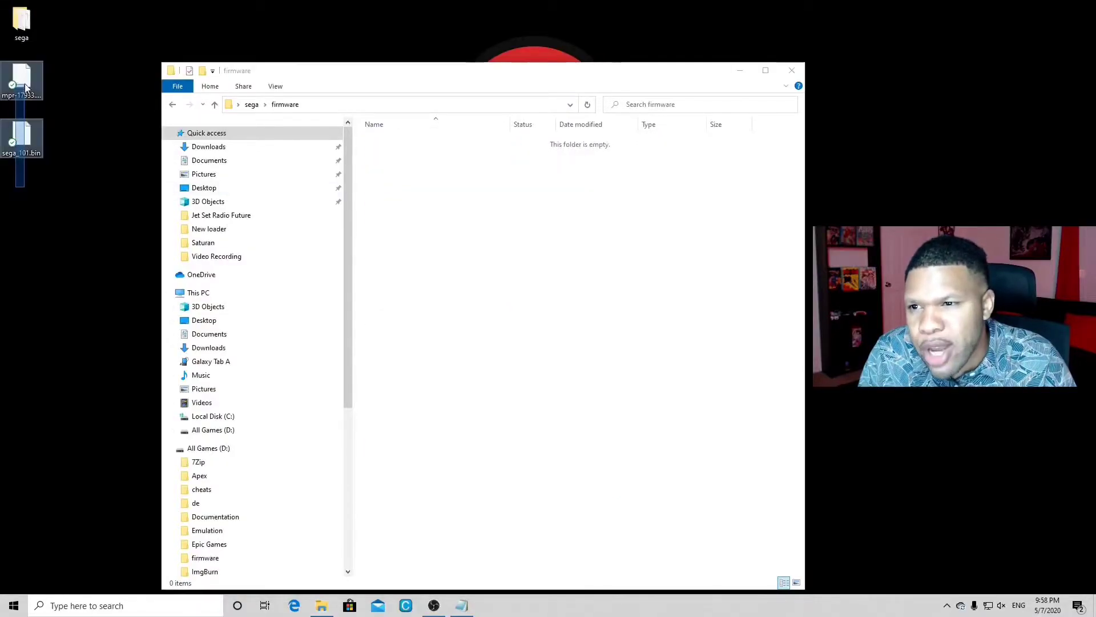
drag(183, 113, 489, 194)
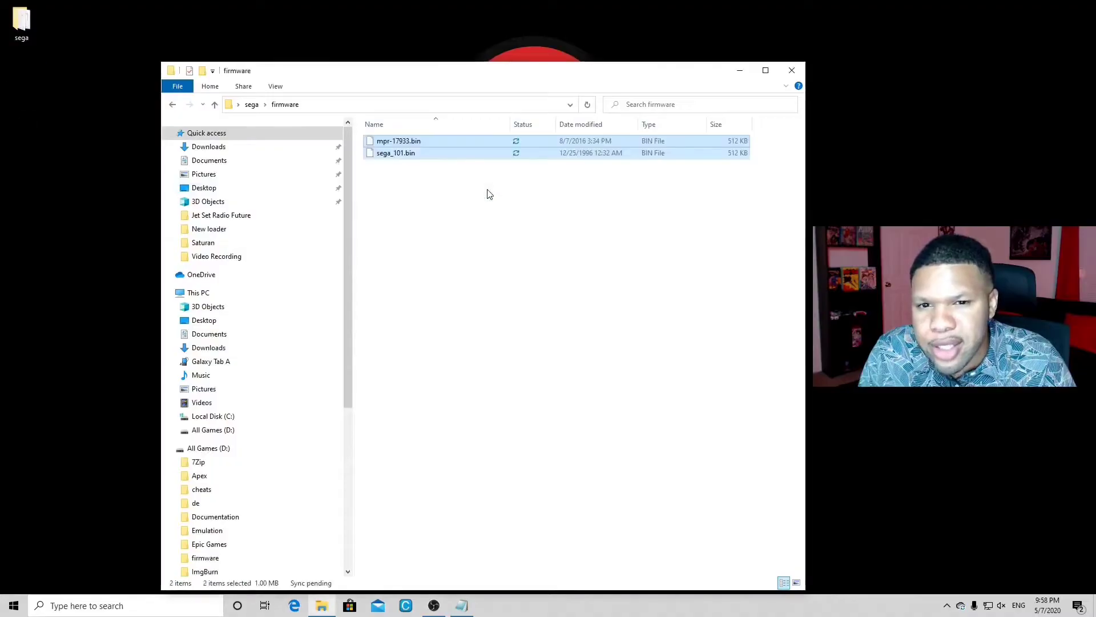
click(173, 105)
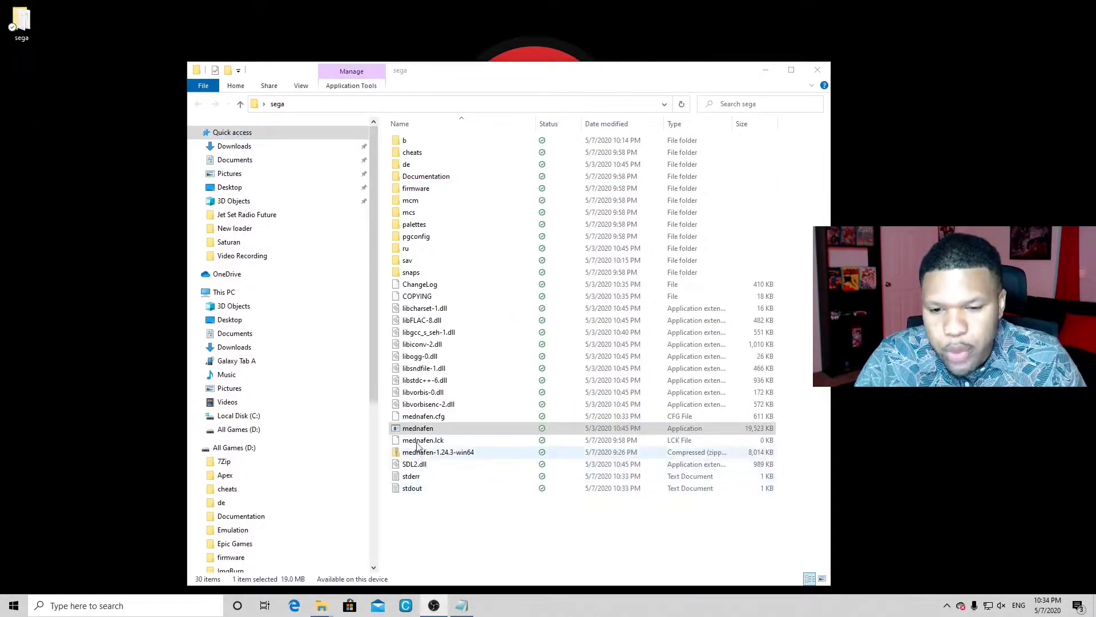
Step: Run the mednafen application again, close its error dialog, and move the sega folder window aside to uncover the desktop
double_click(422, 428)
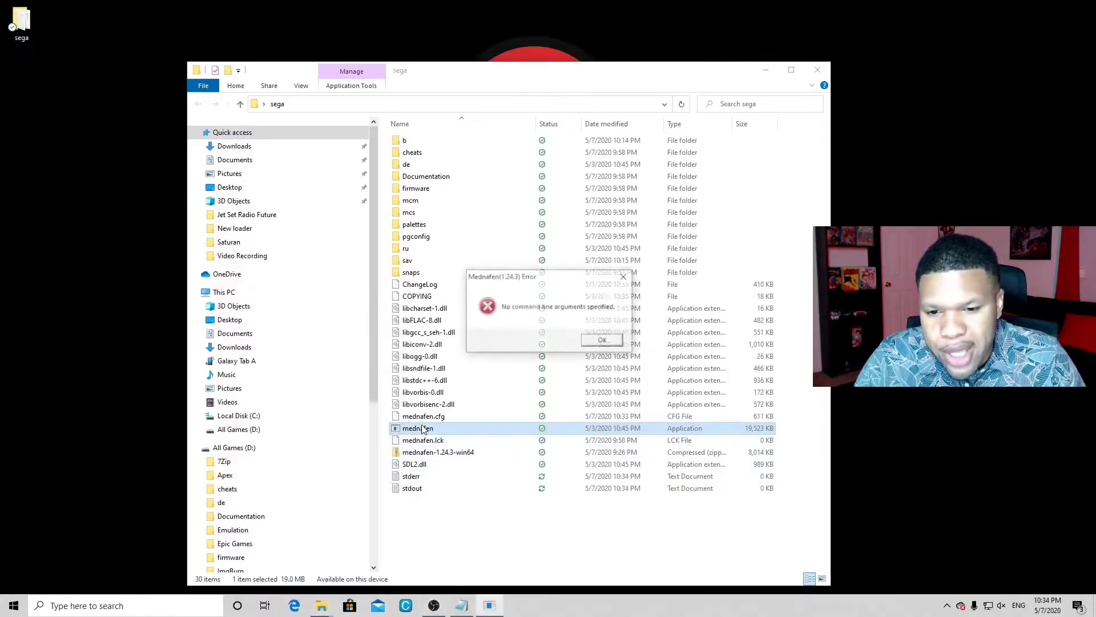
click(623, 276)
drag(429, 71, 728, 160)
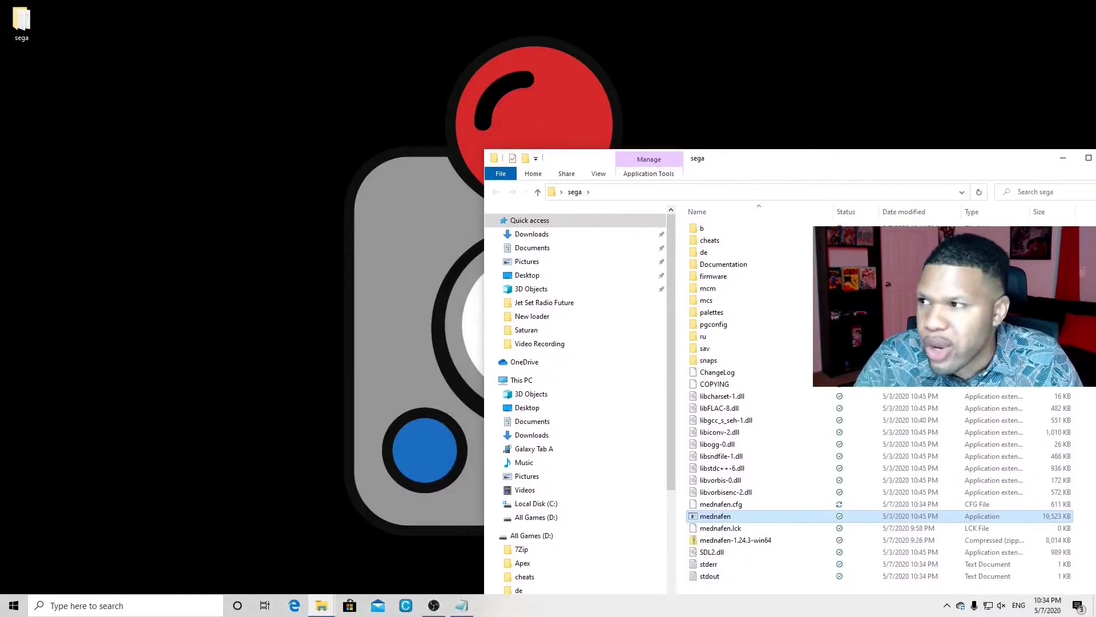
Step: Launch the Sonic 3D Blast (USA) disc image from the Saturan Games folder with the mednafen application in the sega folder
key(alt+Tab)
drag(305, 63, 230, 83)
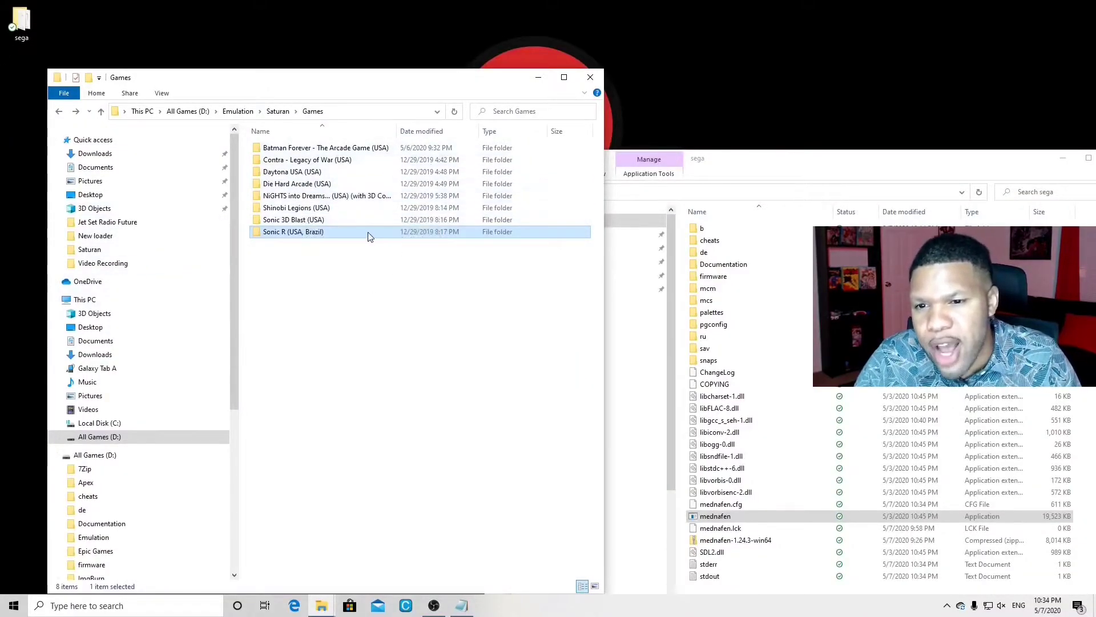
double_click(289, 220)
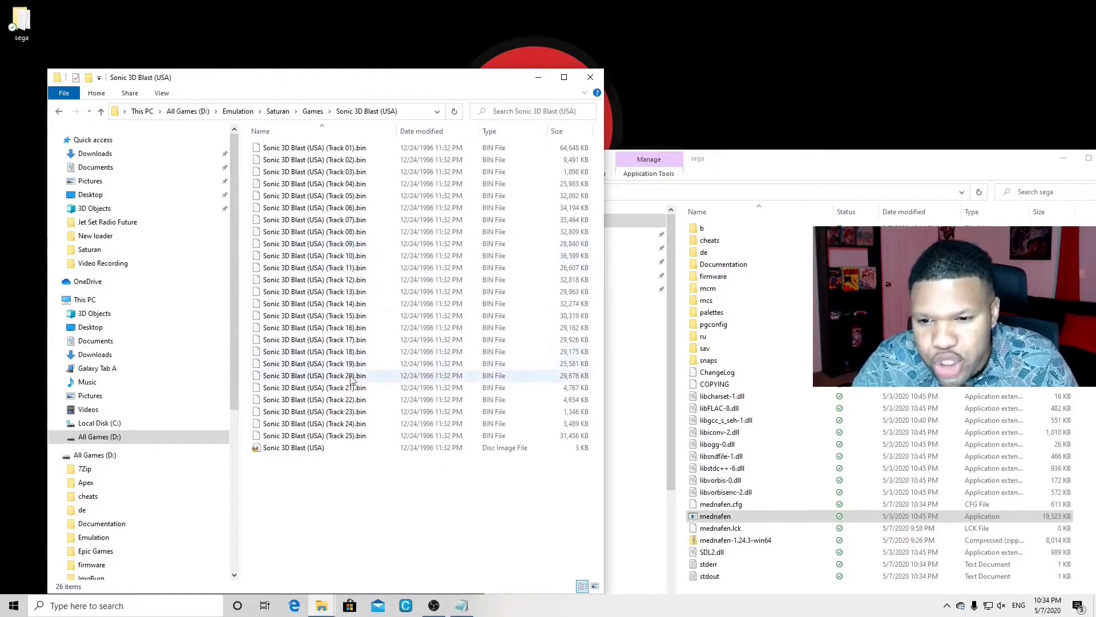
drag(295, 456, 713, 519)
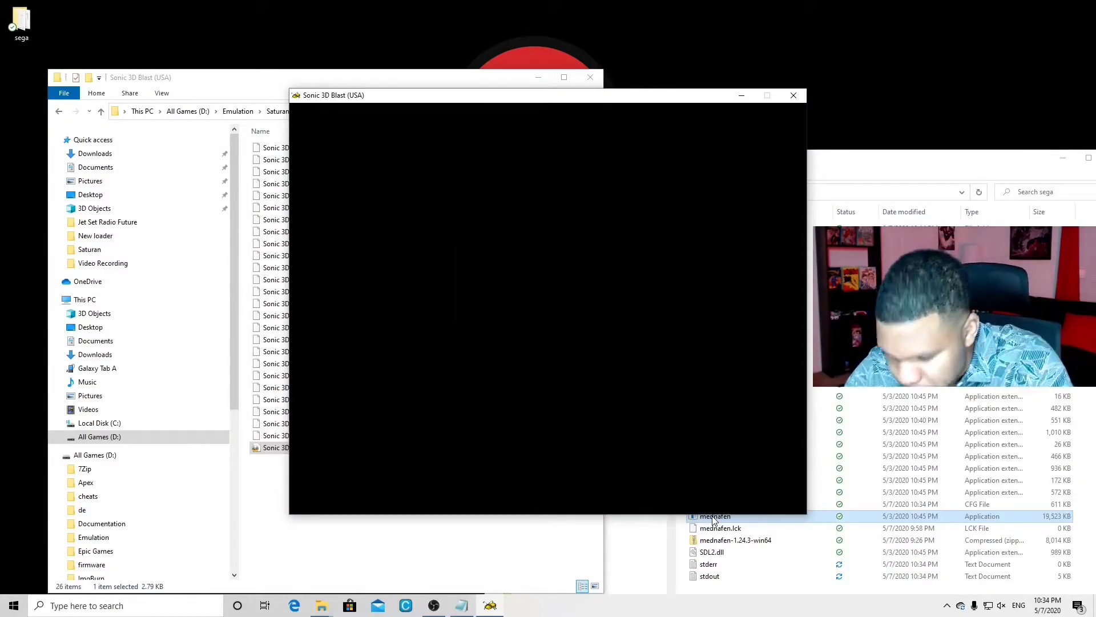
Step: Start the button configuration for port 1, and show and close the help listing the default key assignments
key(alt+shift+1)
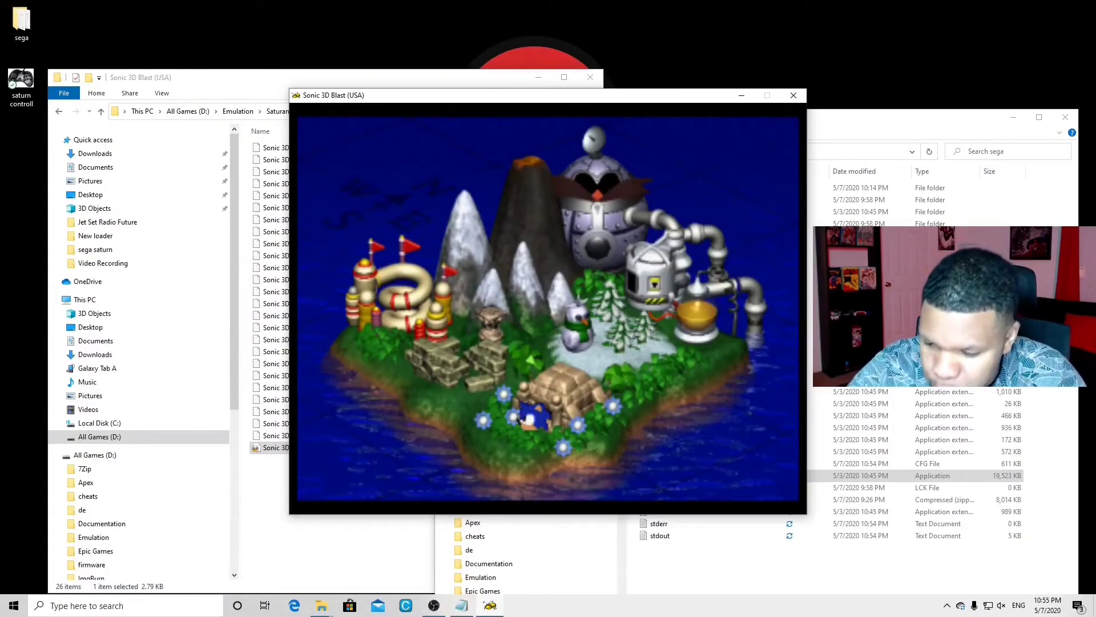
key(F1)
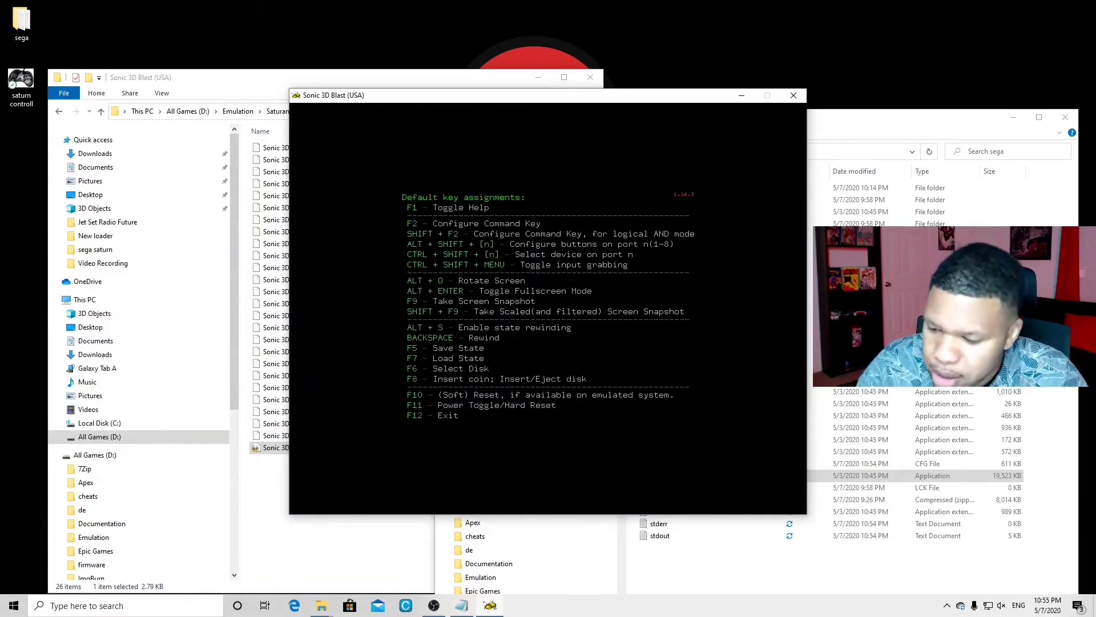
key(F1)
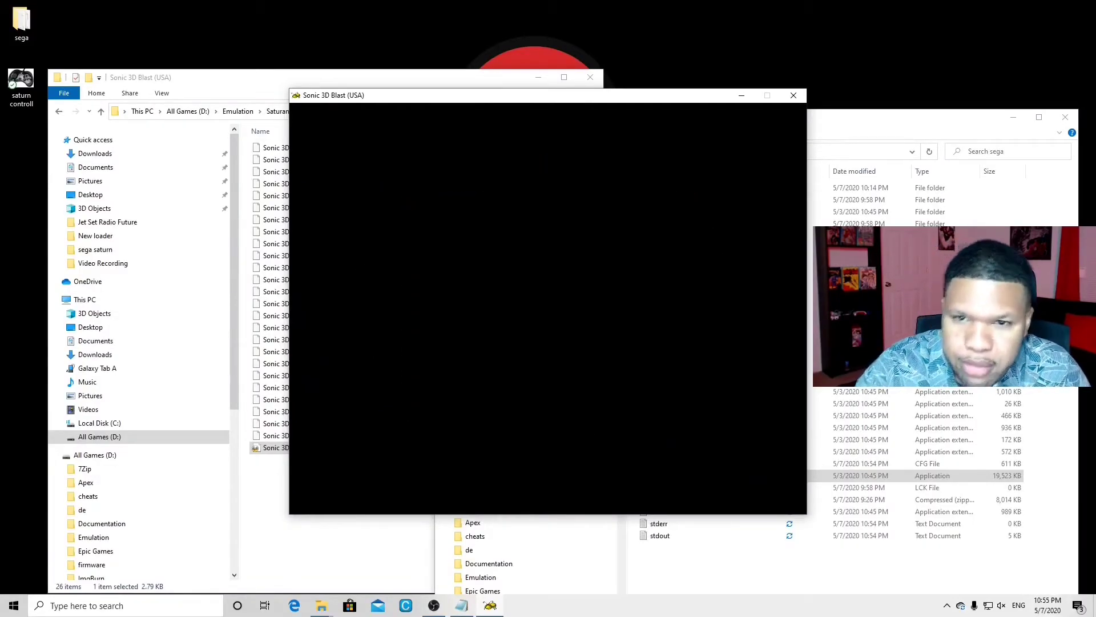